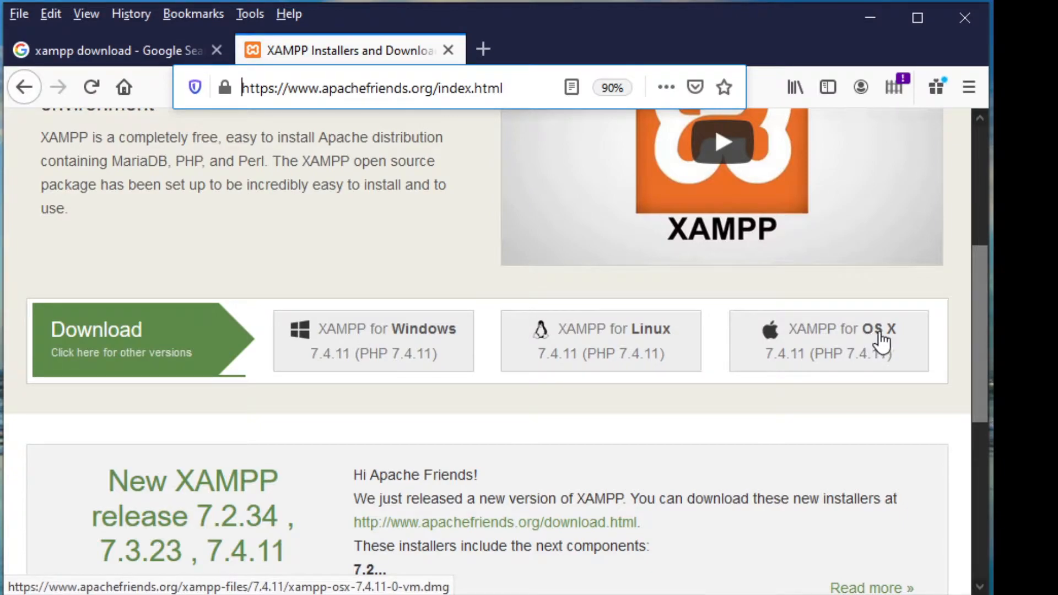
Step: Download the XAMPP 7.4.11 installer for Windows, save the file and follow its download progress
left_click(421, 335)
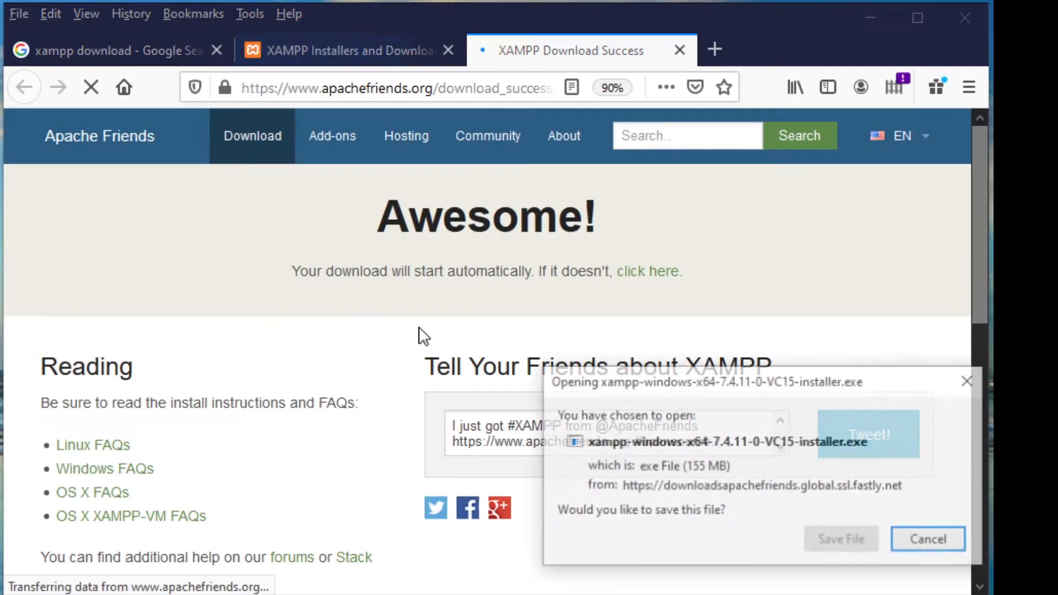
left_click_drag(895, 386, 716, 303)
left_click(670, 463)
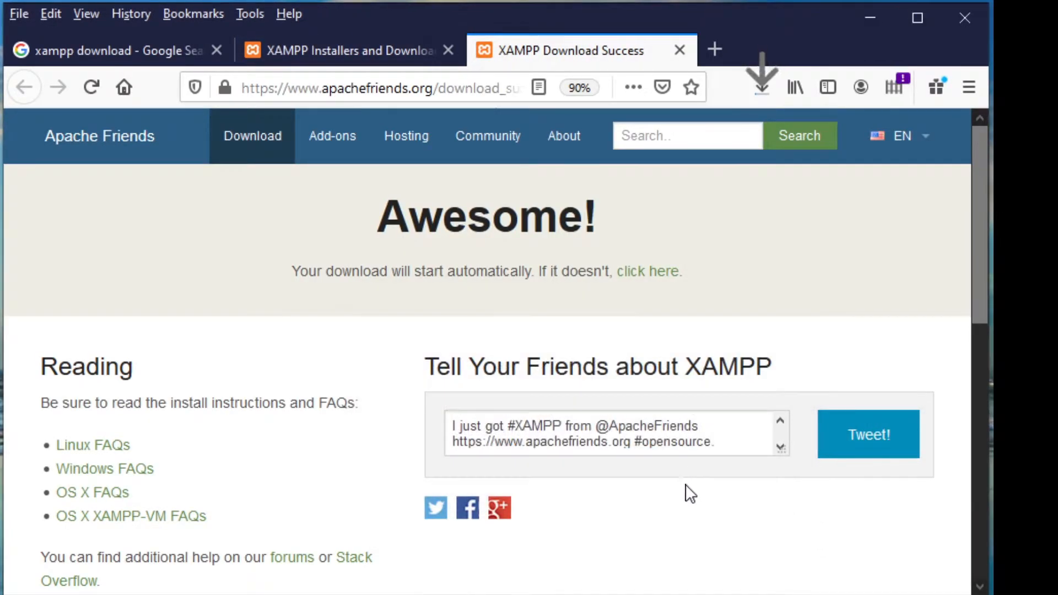
left_click(762, 97)
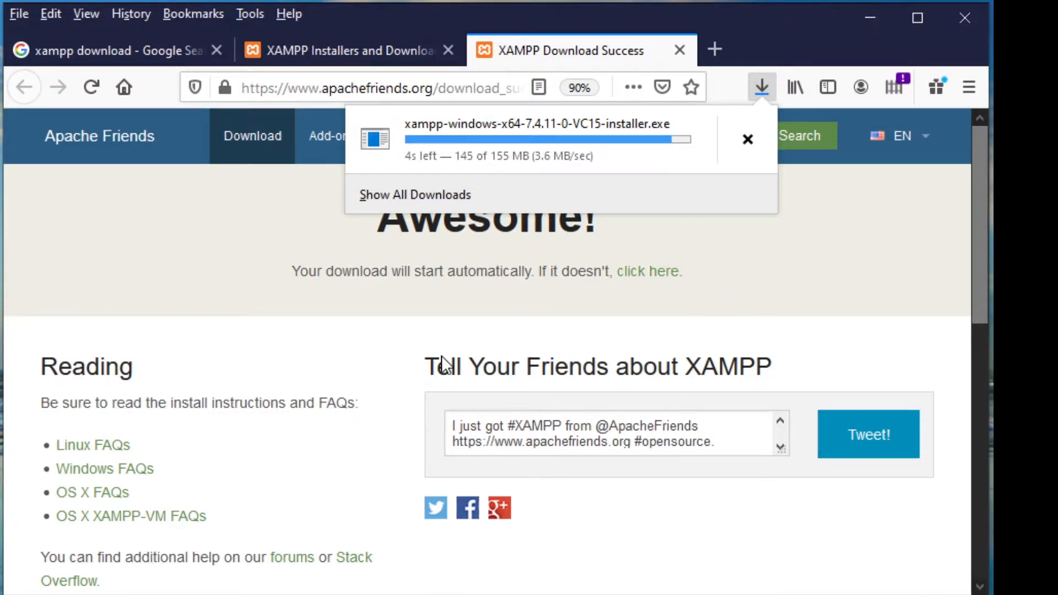
left_click(762, 95)
left_click(752, 90)
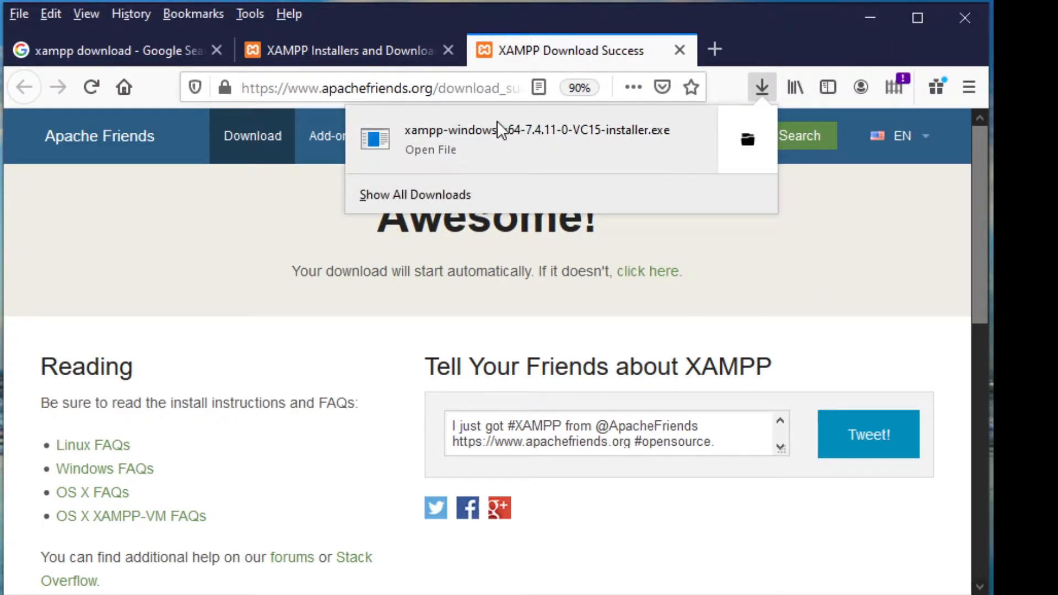
Step: Switch to File Explorer and launch the xampp-windows-x64-7.4.11-0-VC15 installer from the Downloads folder
left_click(871, 13)
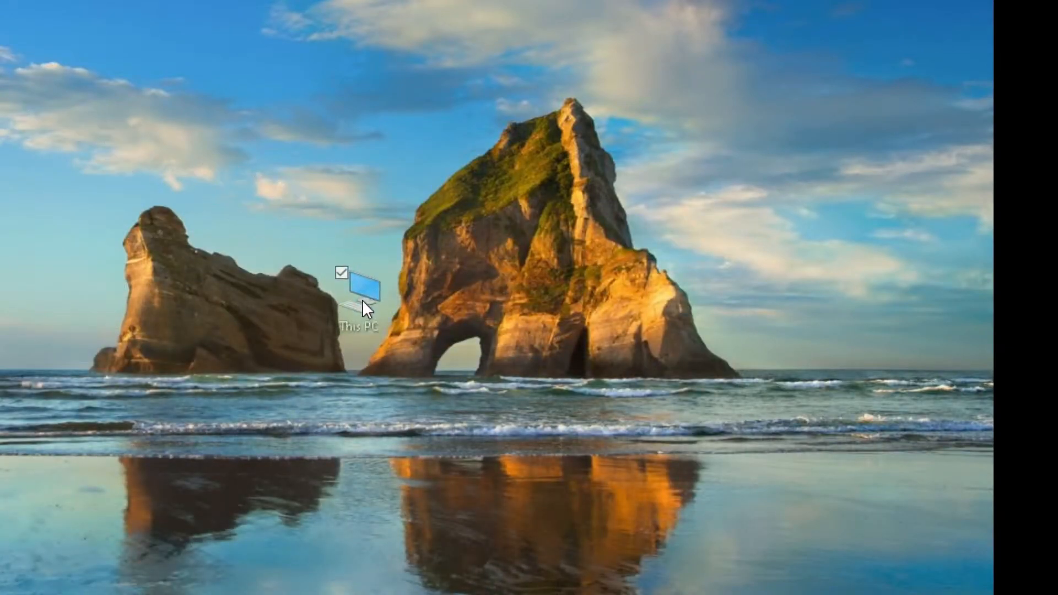
left_click_drag(362, 300, 327, 238)
double_click(331, 230)
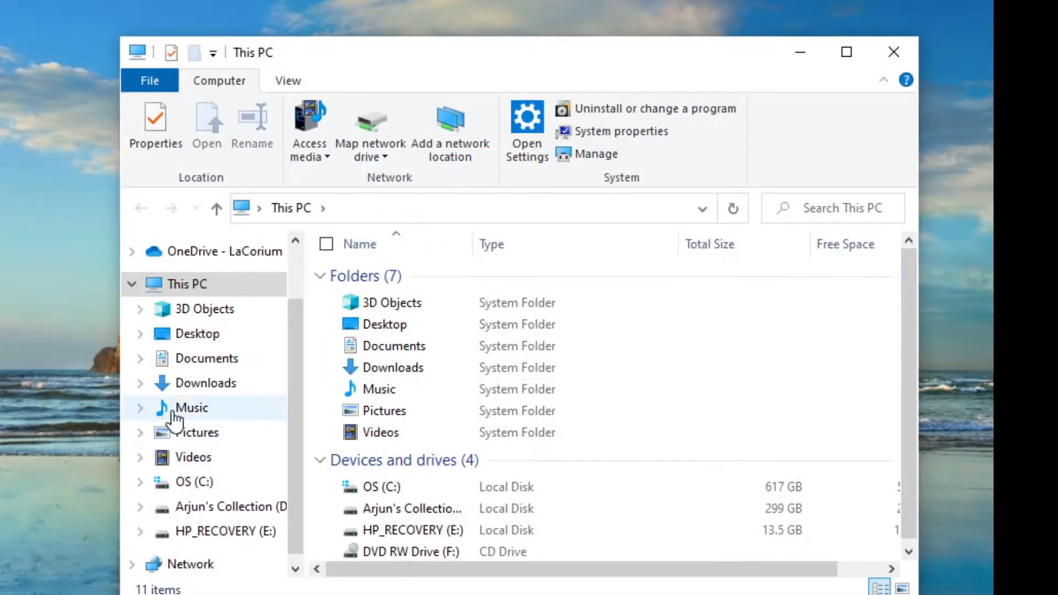
left_click(218, 386)
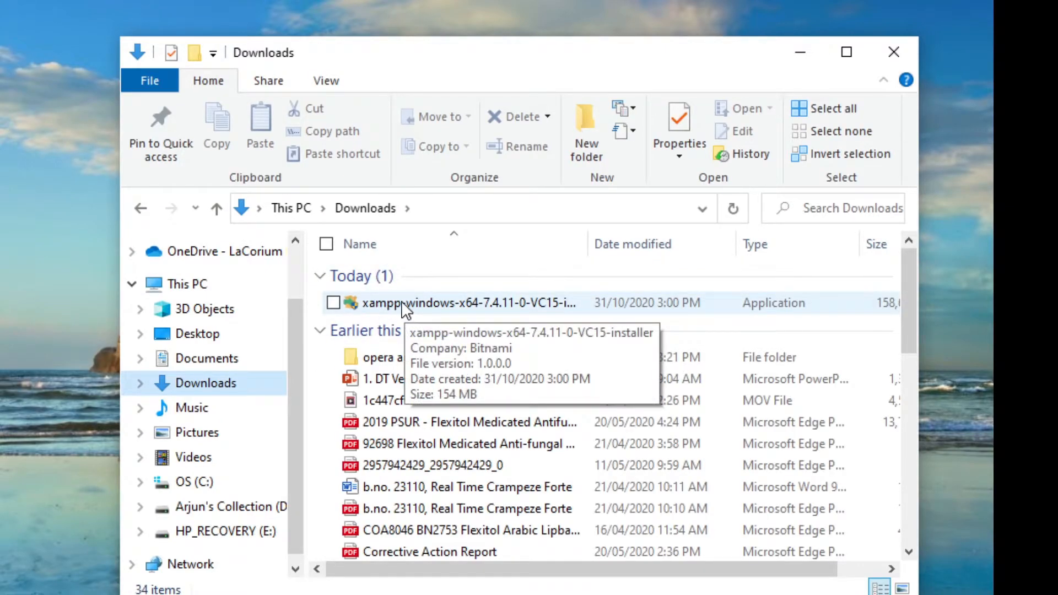
left_click(404, 309)
double_click(401, 303)
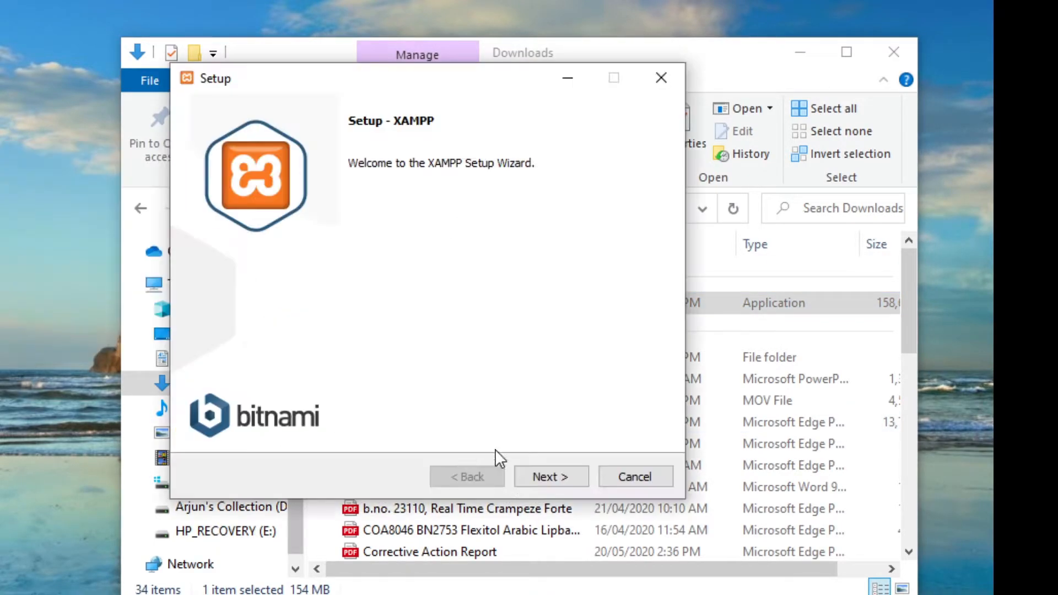
Step: Go through the XAMPP setup pages, keeping all components, the C:\xampp folder, English and the option to learn more about Bitnami
left_click(553, 477)
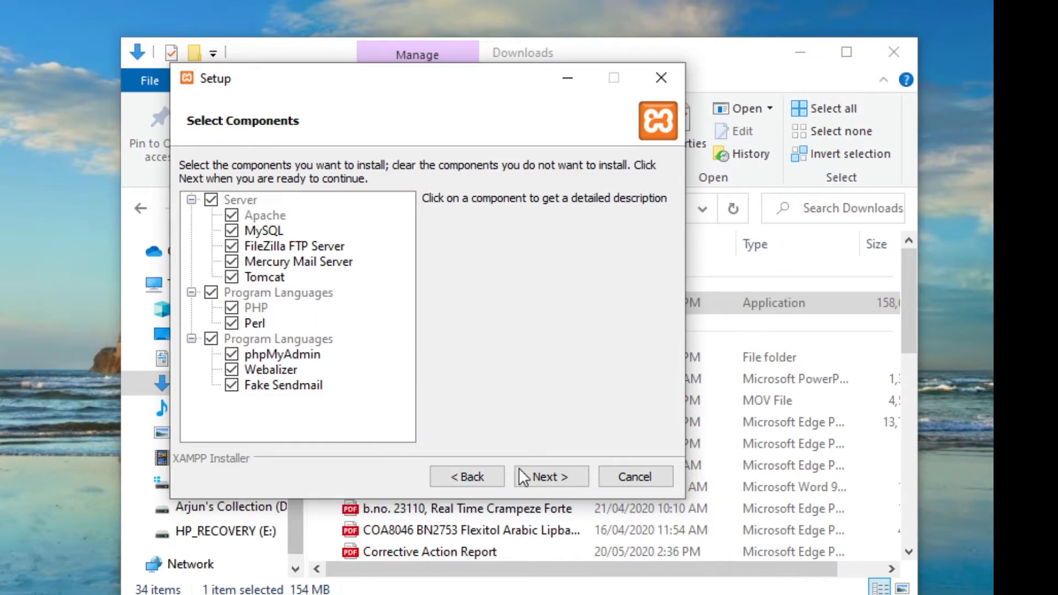
left_click(551, 477)
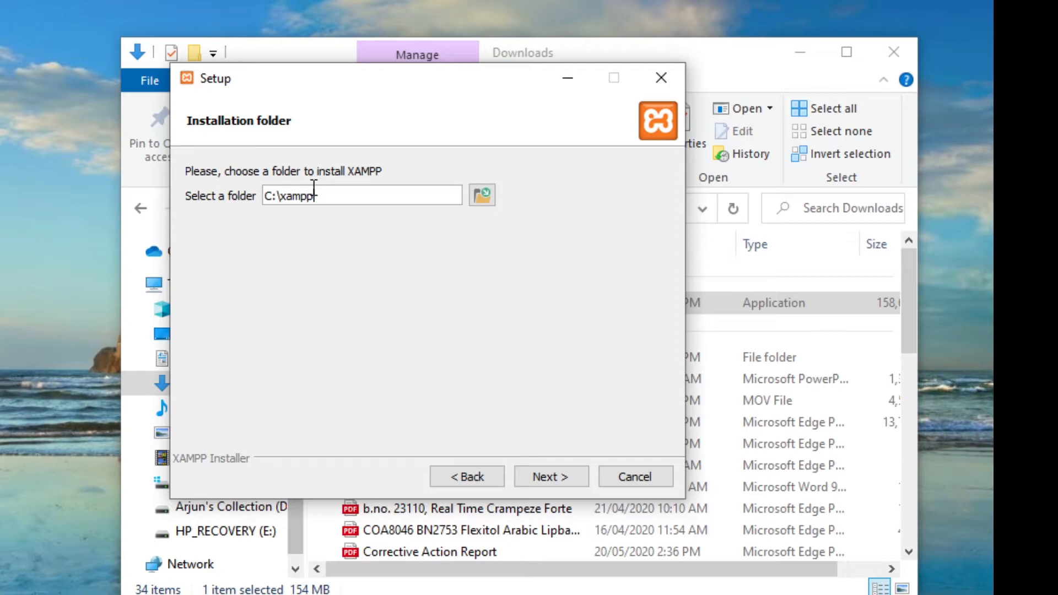
left_click_drag(331, 194, 256, 202)
left_click(540, 470)
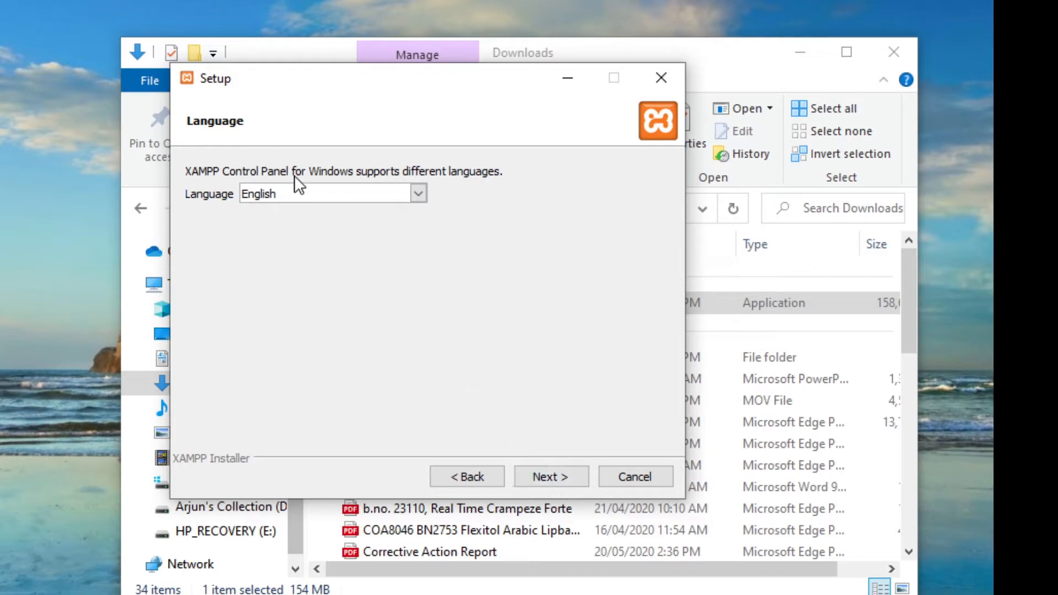
left_click(540, 475)
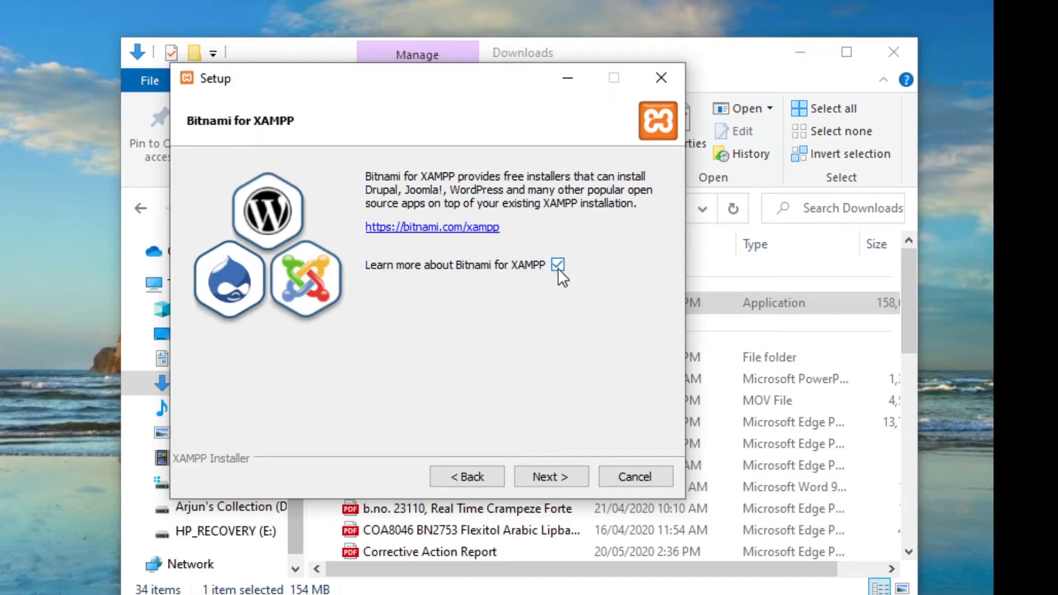
left_click(557, 474)
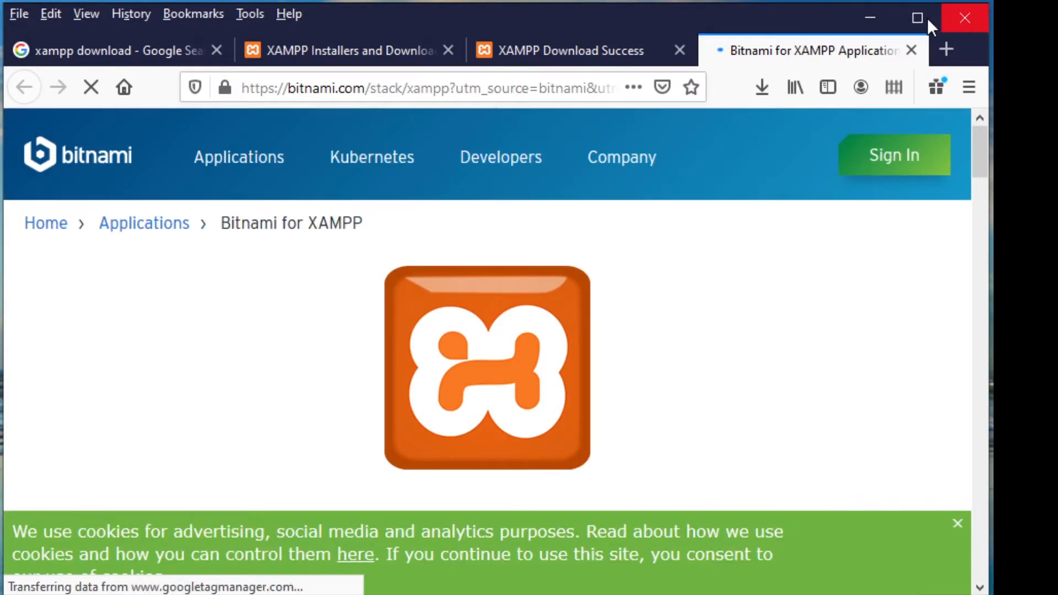
Step: Minimize the browser showing the Bitnami page, keeping its tabs open, and return to the XAMPP installer
left_click(958, 18)
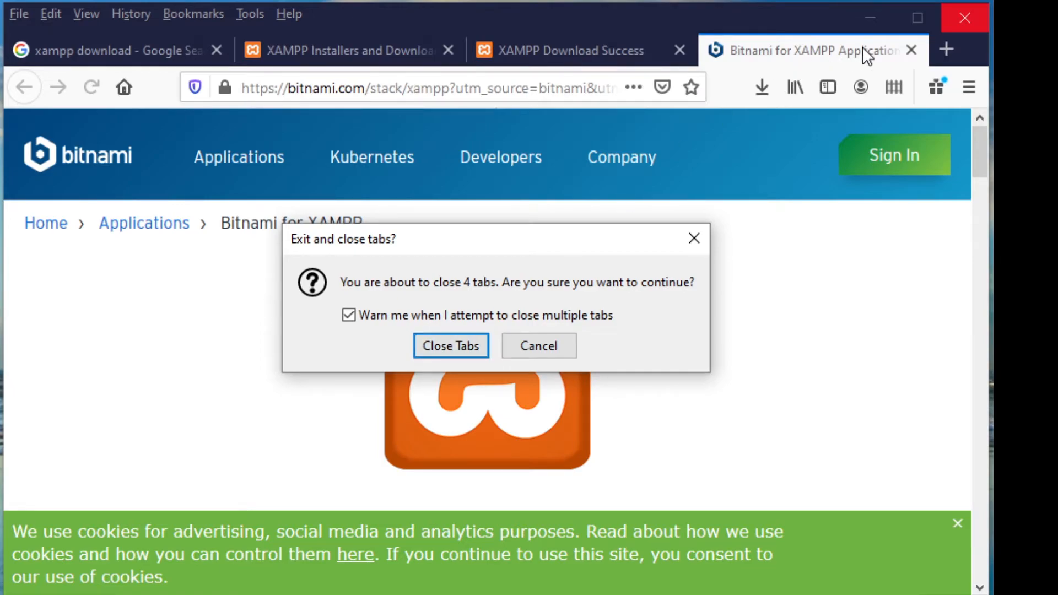
left_click(543, 345)
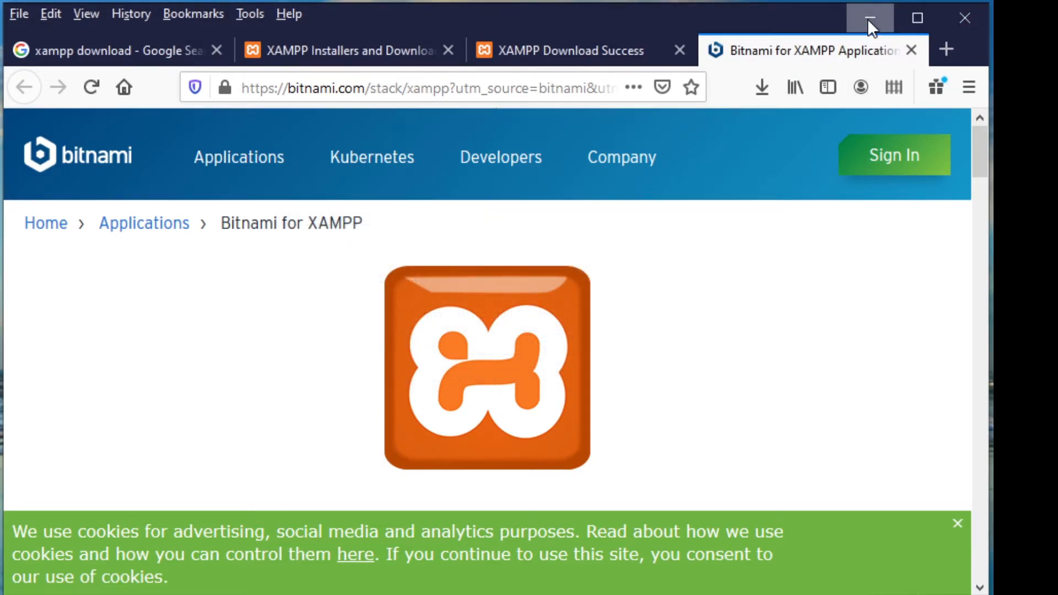
left_click(867, 18)
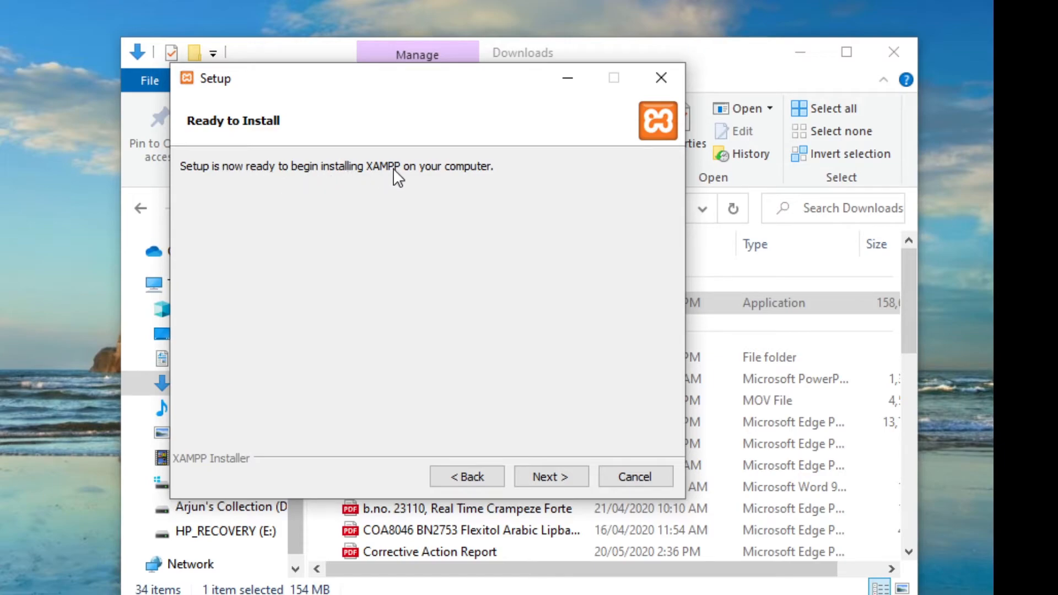
Step: Install XAMPP and finish the setup wizard with the option to start the Control Panel enabled
left_click(553, 475)
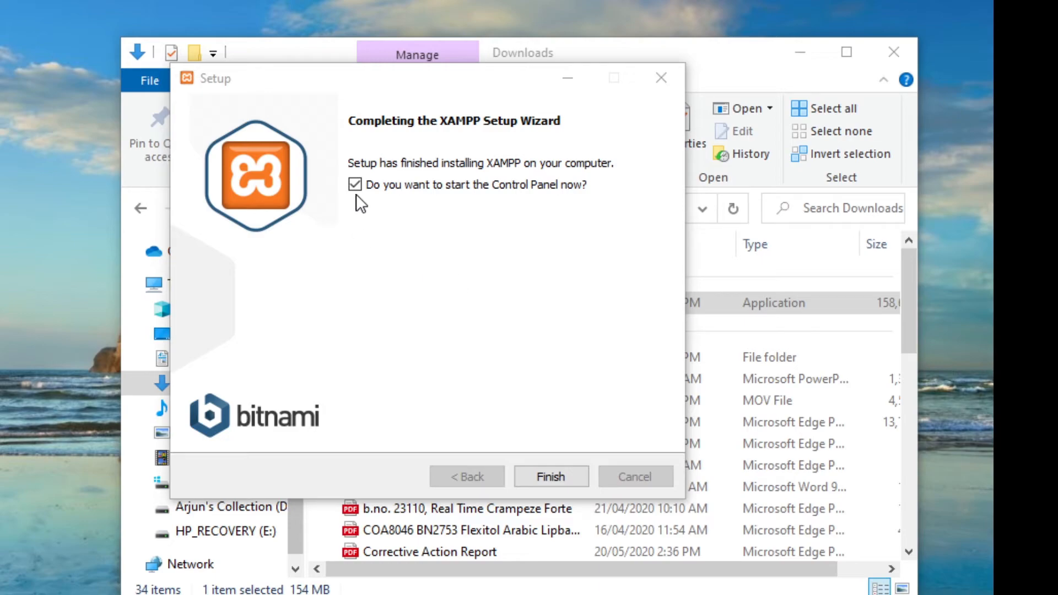
left_click(557, 477)
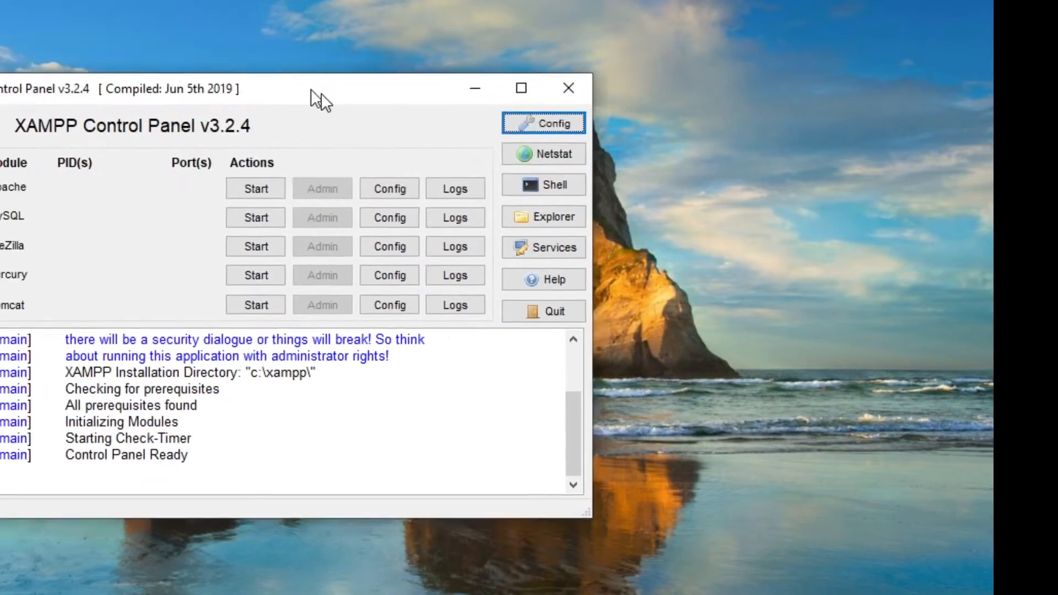
Step: Bring the XAMPP Control Panel fully into view and start the Apache and MySQL modules
left_click_drag(309, 99, 469, 79)
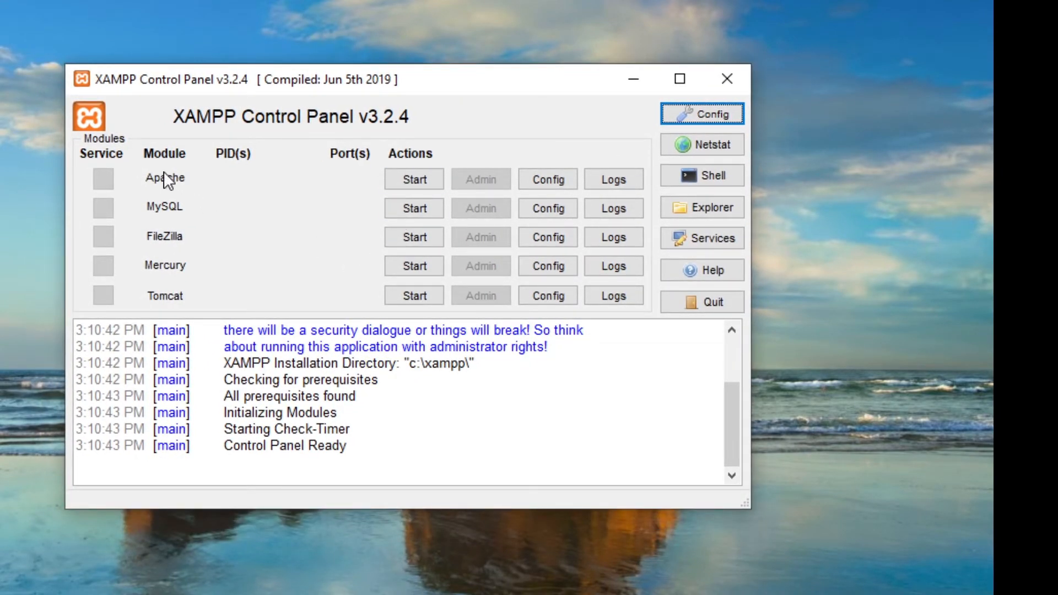
left_click(415, 180)
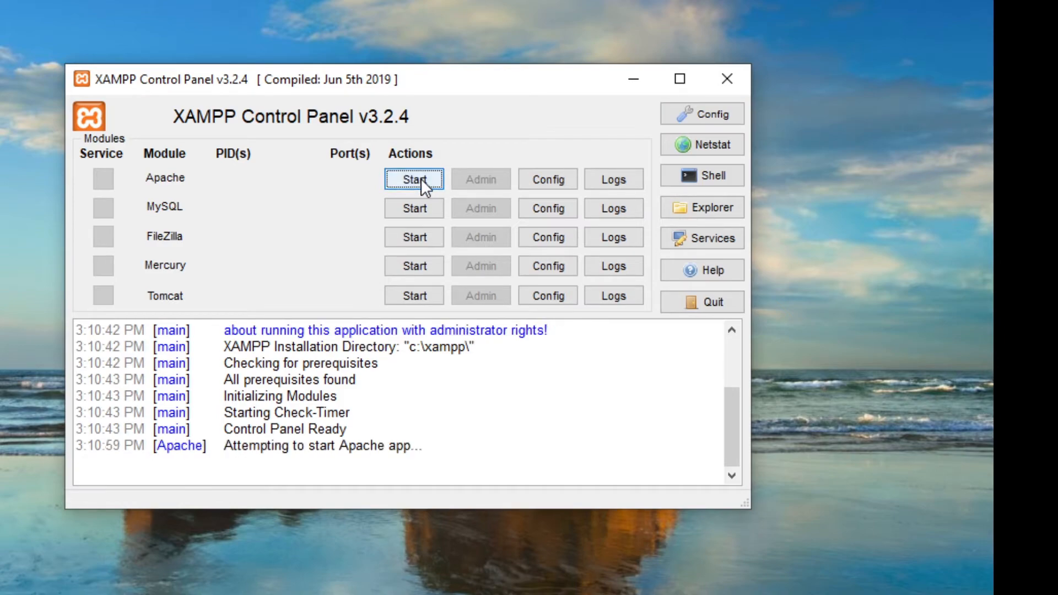
left_click(418, 209)
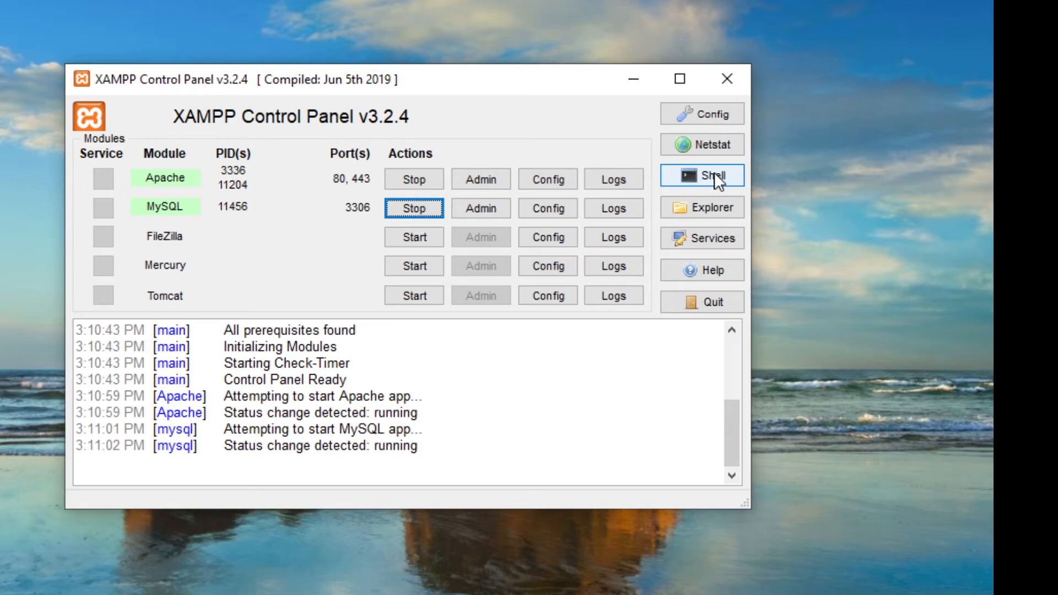
Step: Open the XAMPP shell for a brief look and close it again
left_click(700, 174)
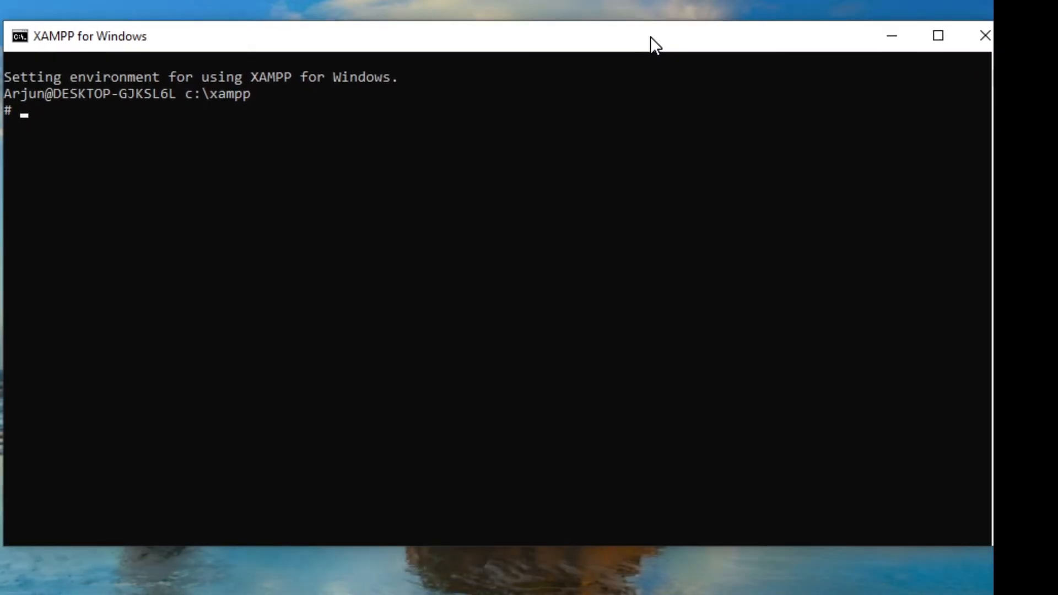
left_click_drag(654, 60, 385, 18)
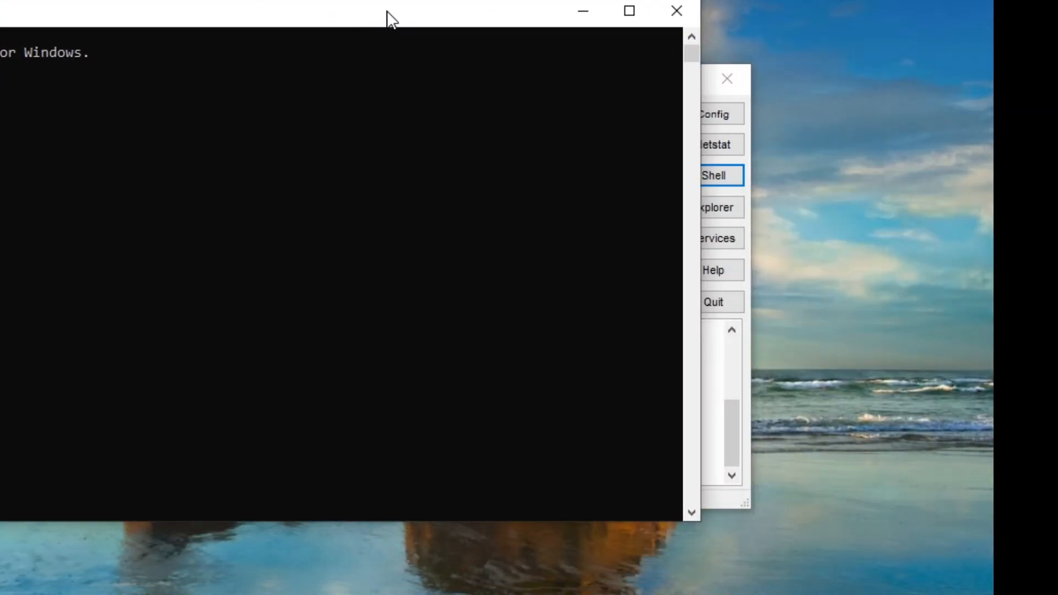
left_click(677, 11)
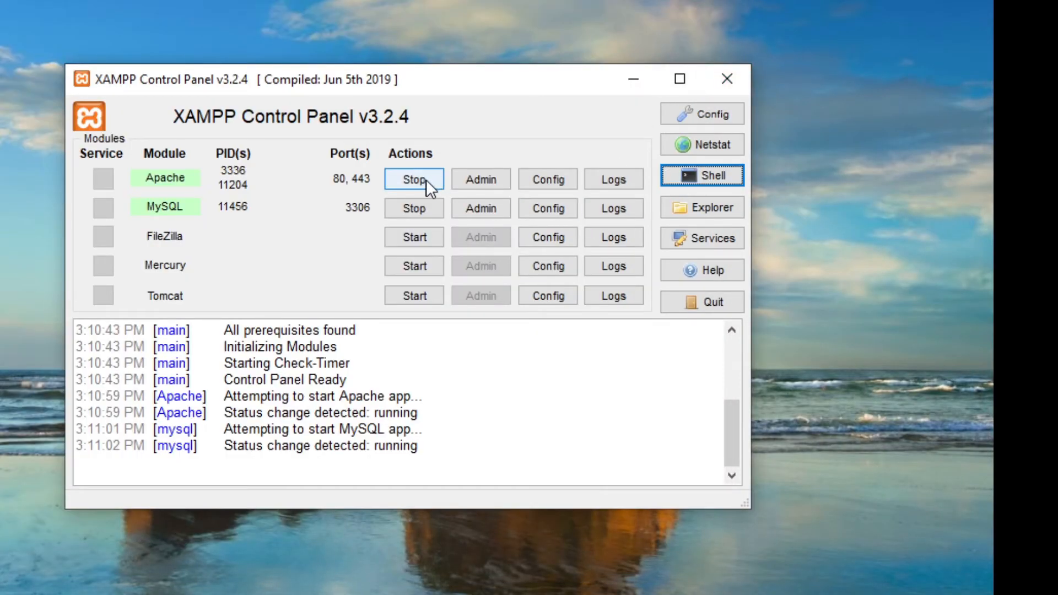
Step: Minimize the Control Panel, switch to Firefox, load localhost and look through the XAMPP welcome page
left_click(633, 78)
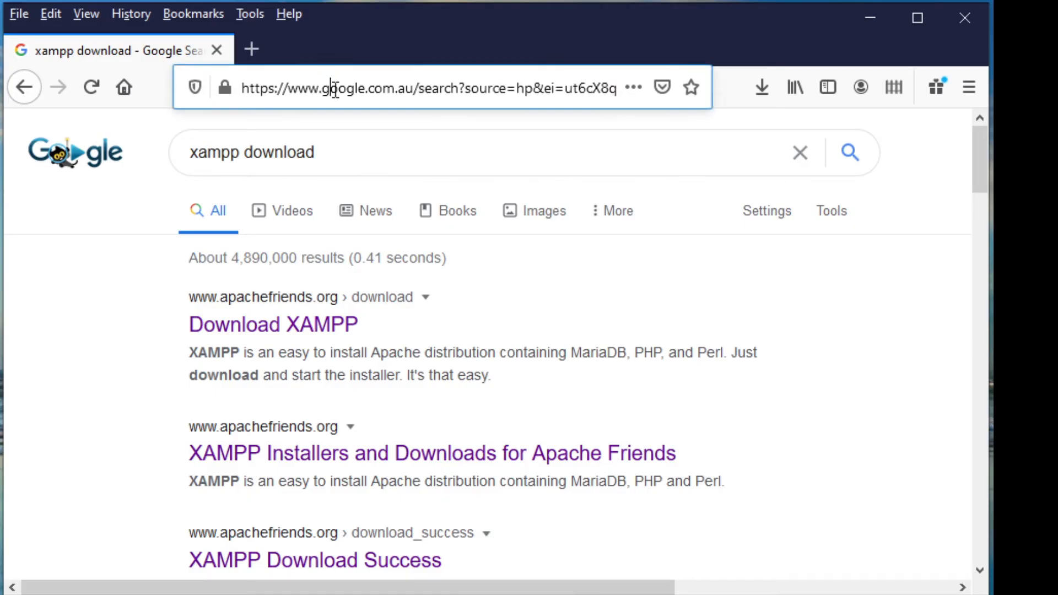
left_click(339, 88)
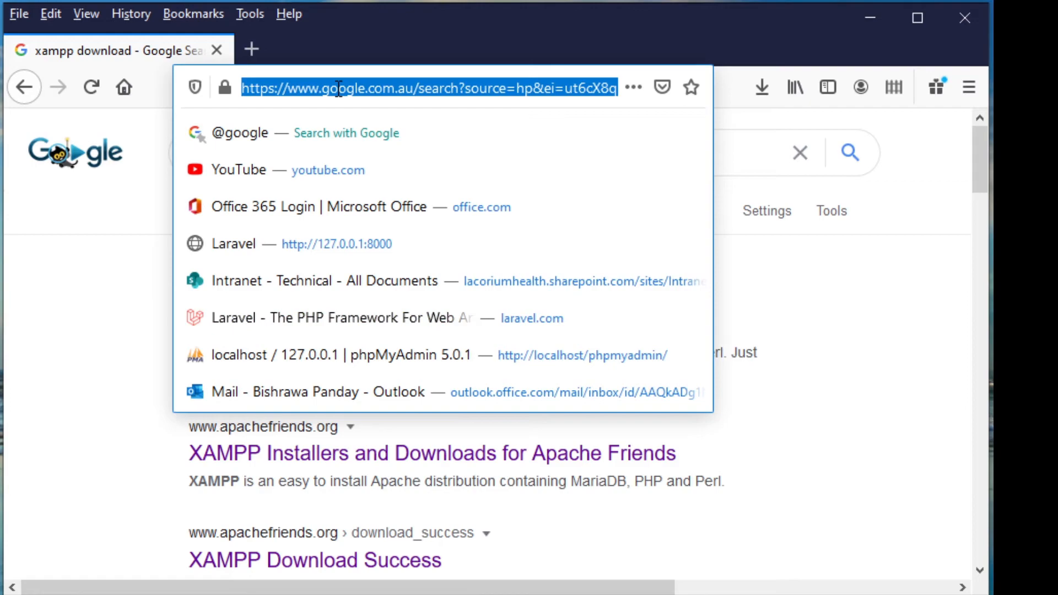
type("localh")
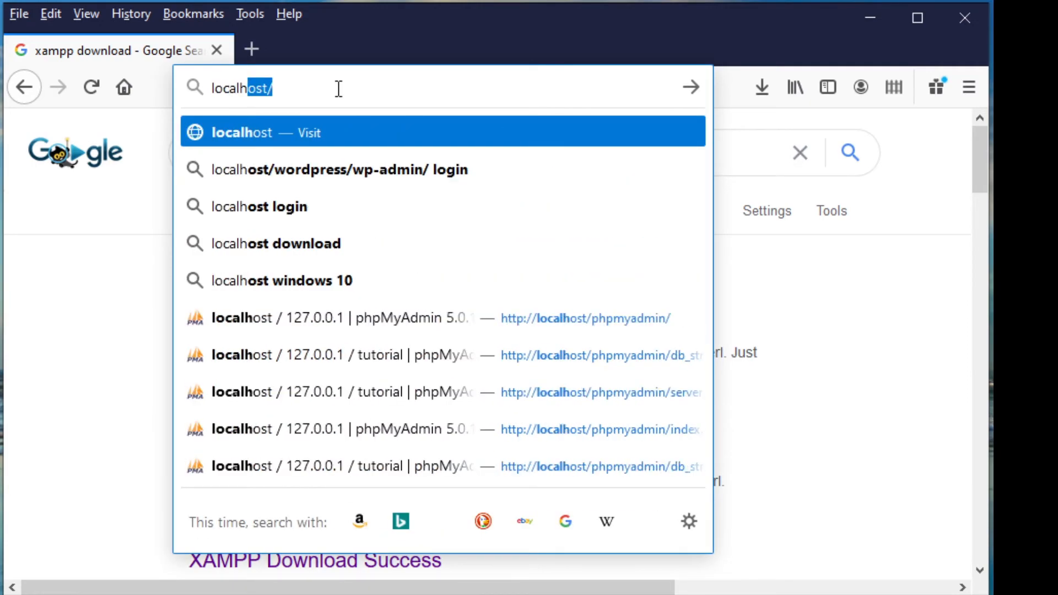
type("ost")
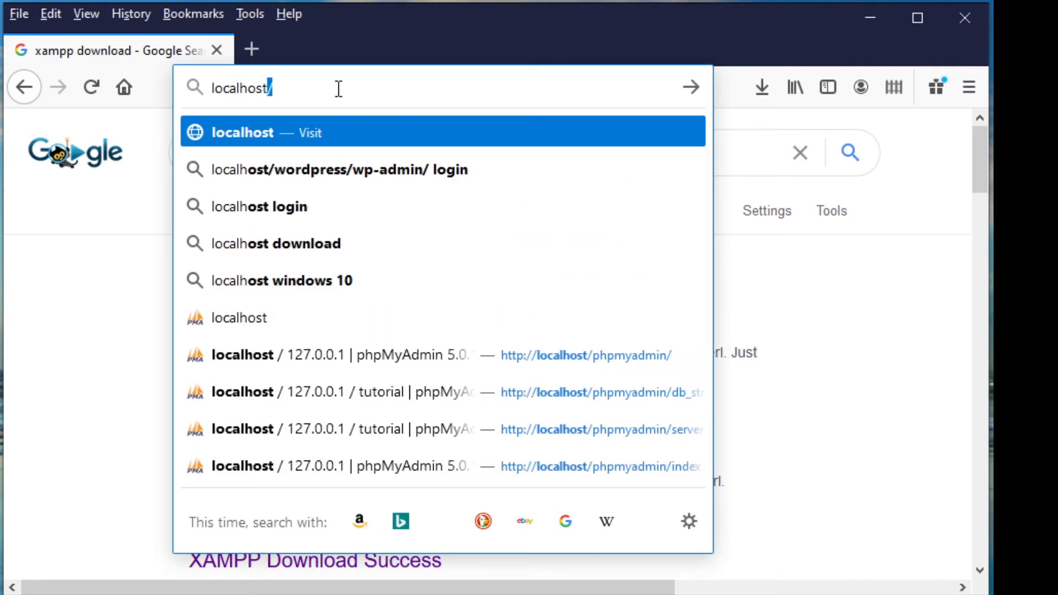
key("Return")
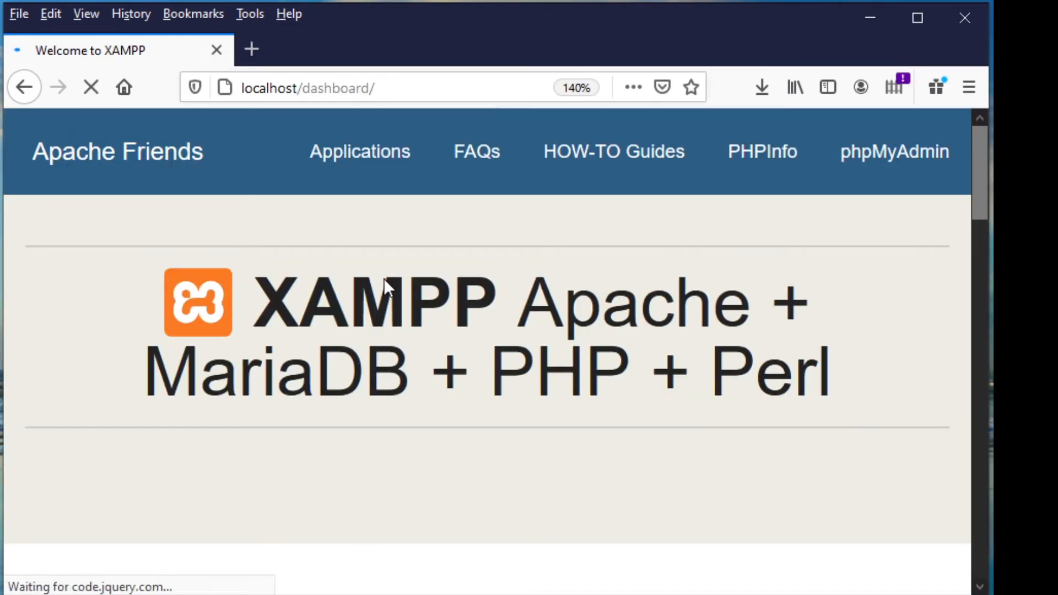
scroll(504, 339, "down", 10)
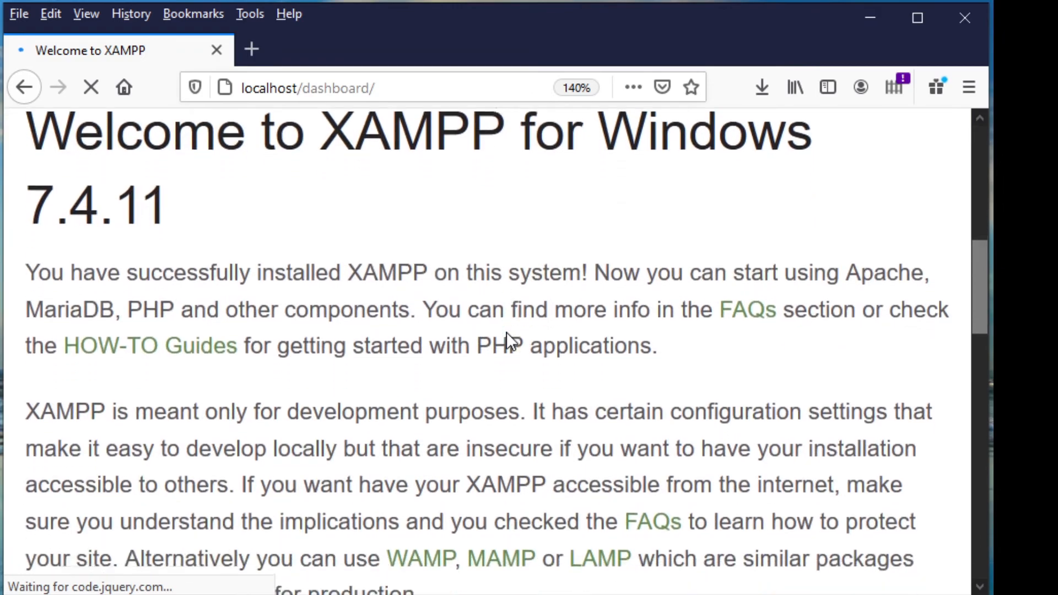
scroll(498, 339, "down", 3)
scroll(492, 338, "up", 12)
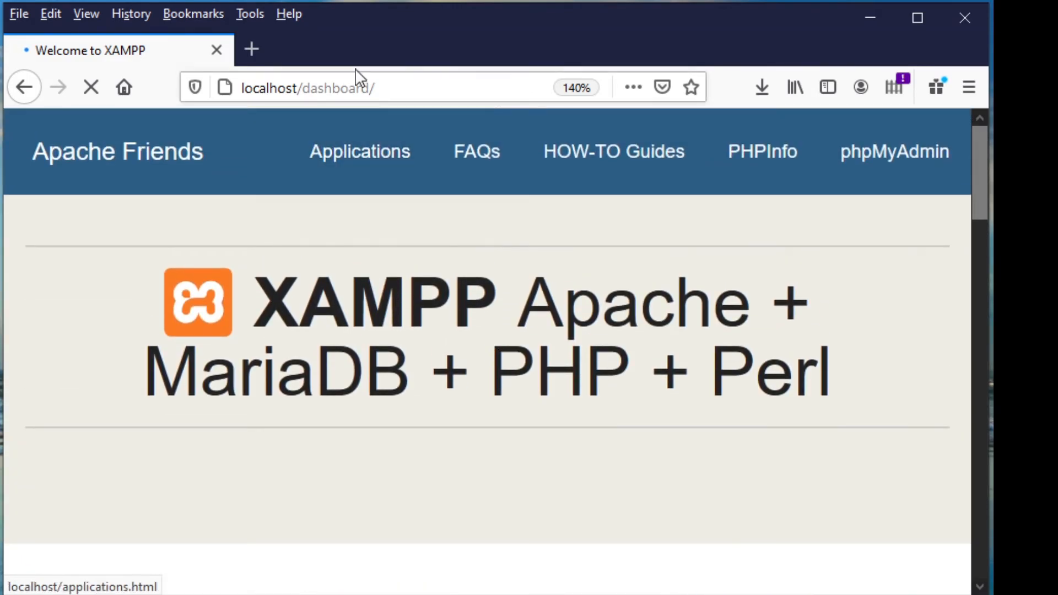
Step: Load localhost/phpmyadmin and reduce the page zoom to 90%
left_click(404, 80)
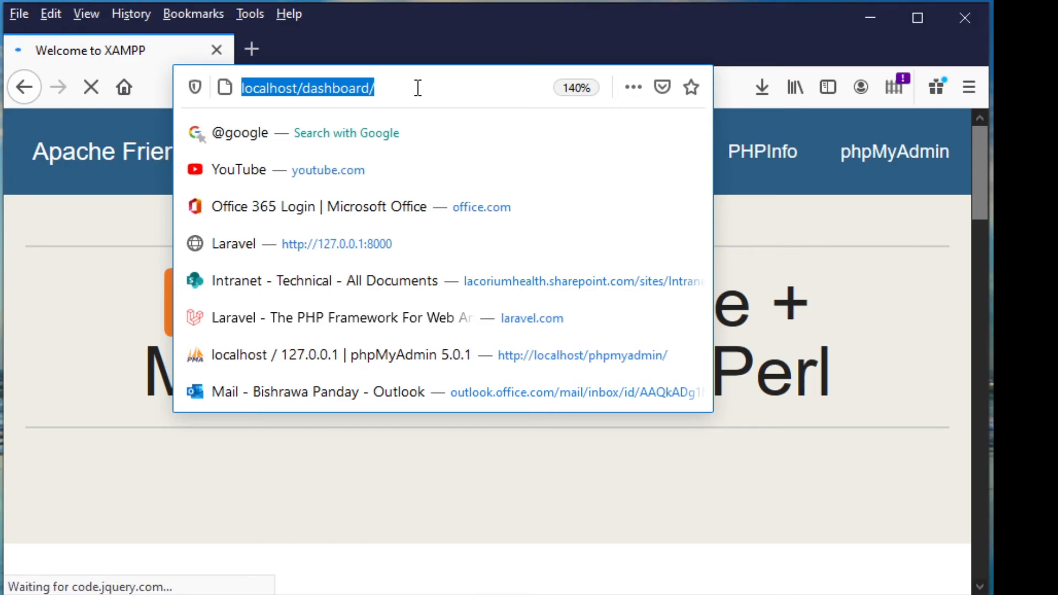
type("lo")
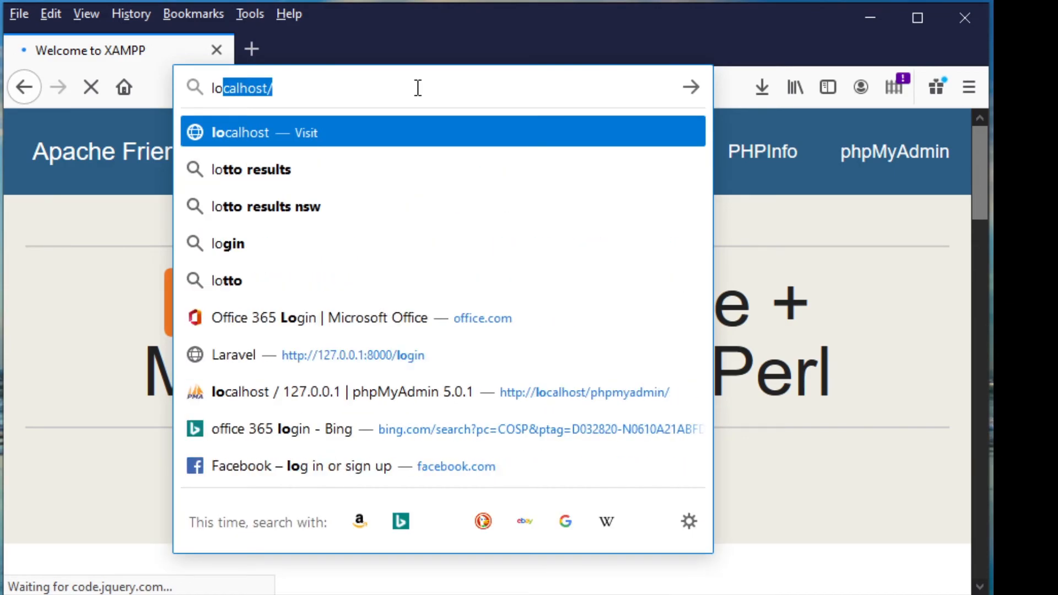
type("calhost/phpmyadmin")
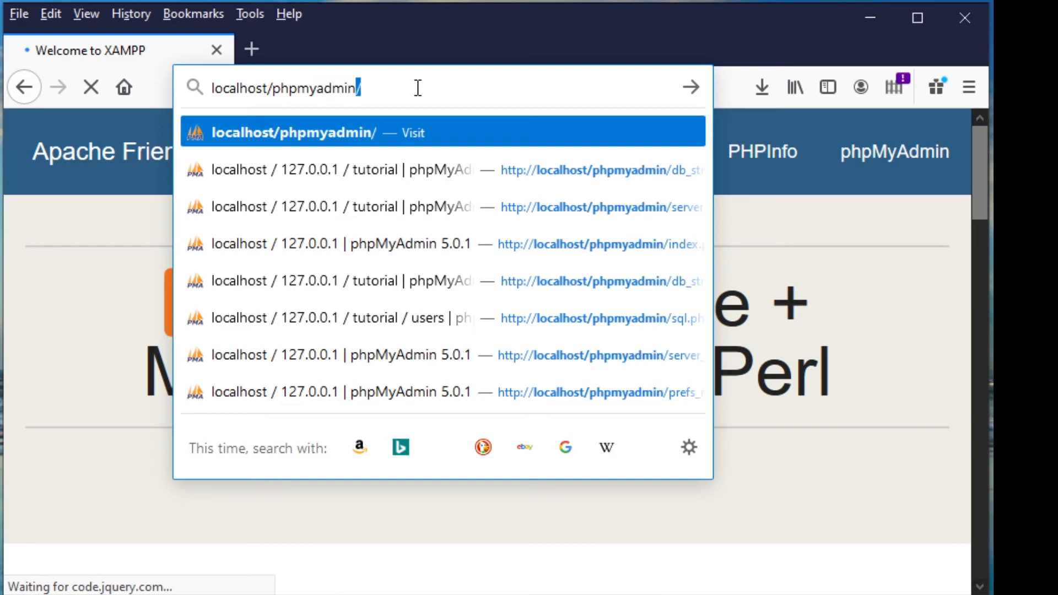
key("Return")
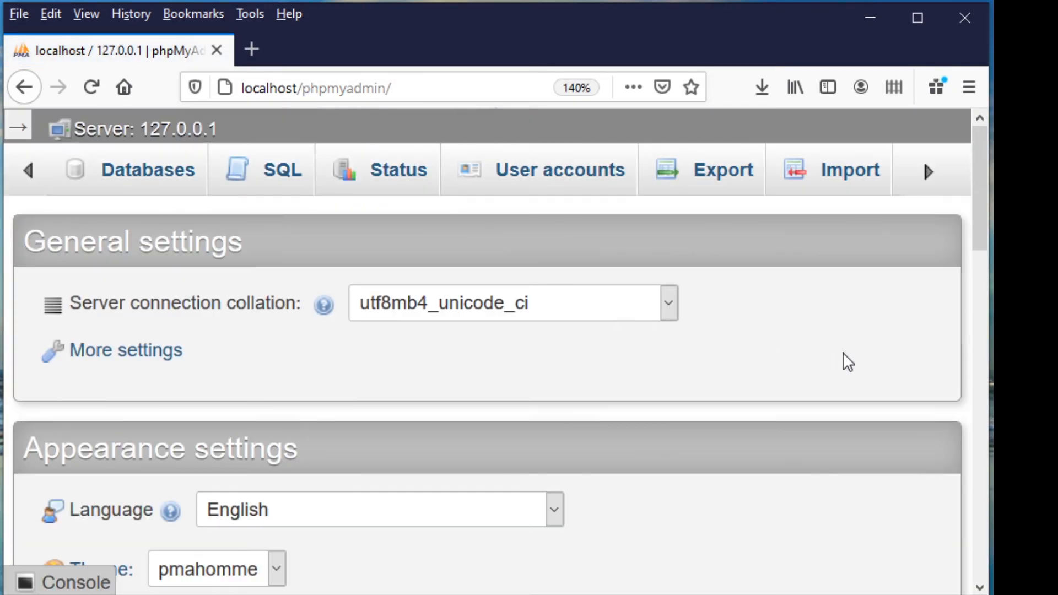
left_click_drag(981, 230, 987, 194)
key("ctrl+0")
key("ctrl+minus")
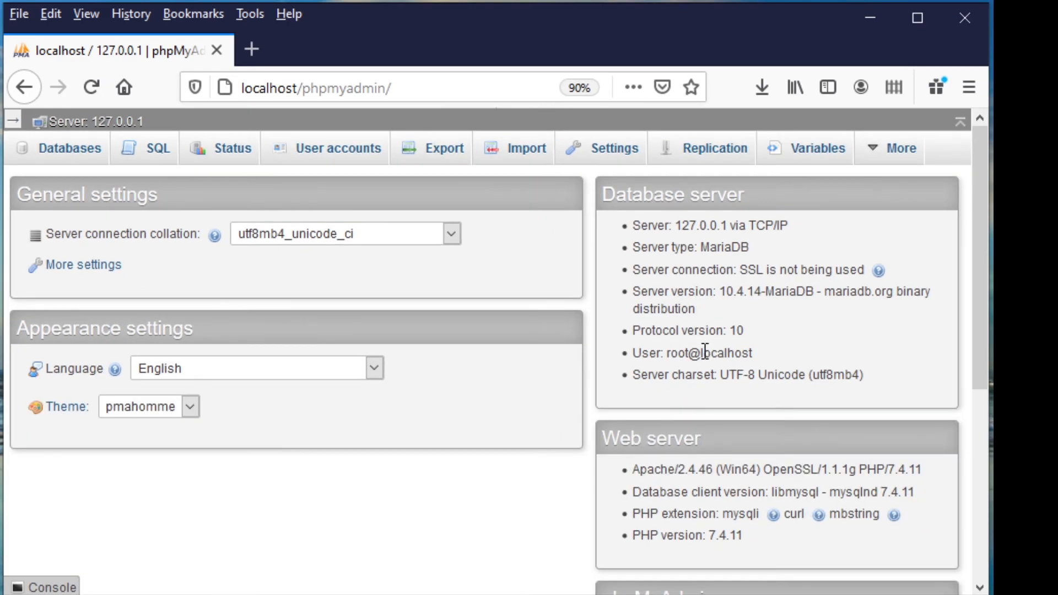
Step: Open the server's database list in phpMyAdmin and begin naming a new database
left_click(64, 157)
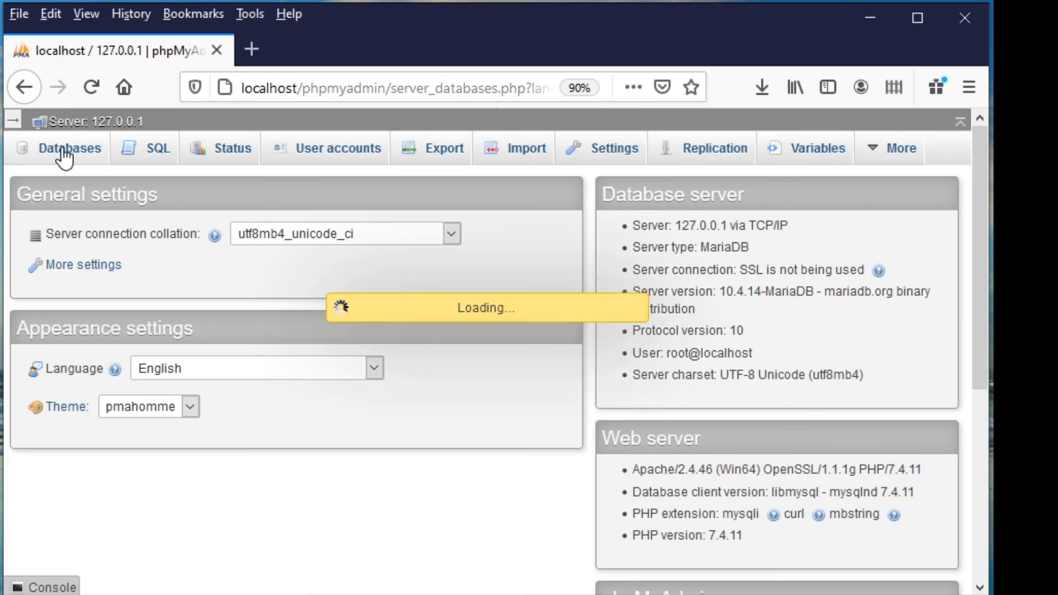
left_click(90, 281)
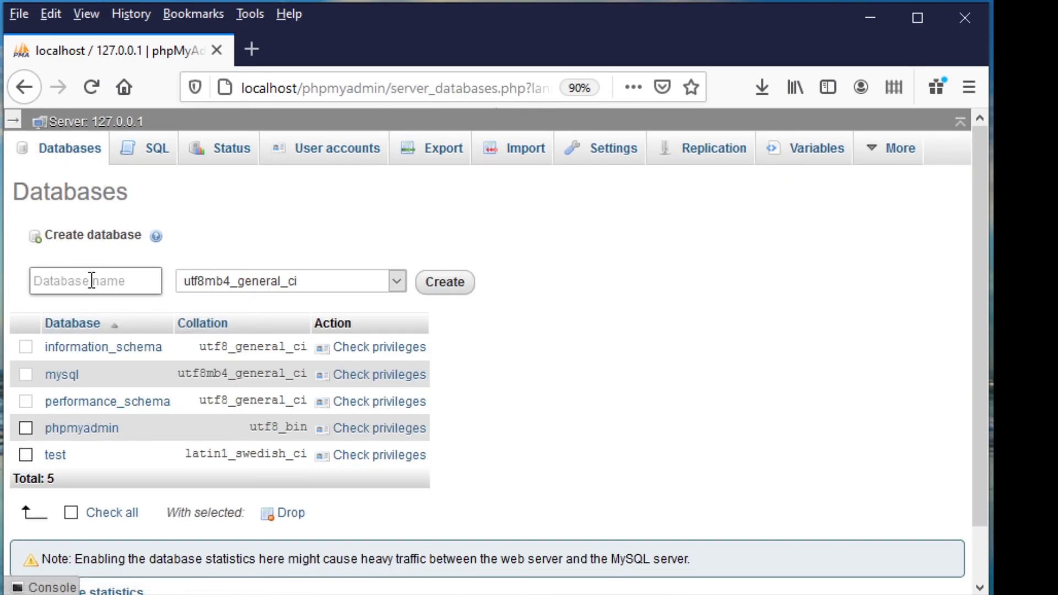